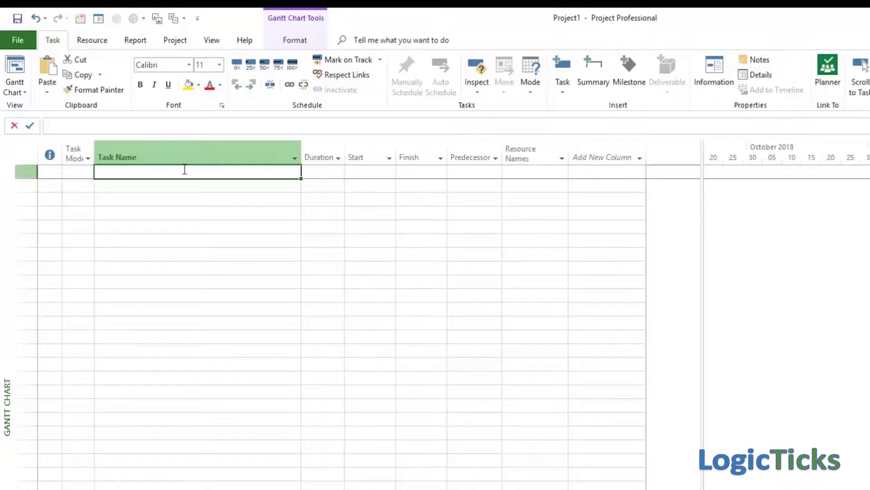
Step: Enter two tasks named "Basic Task" and "Advance Task" in the first two rows of the task table
type("Basic Task")
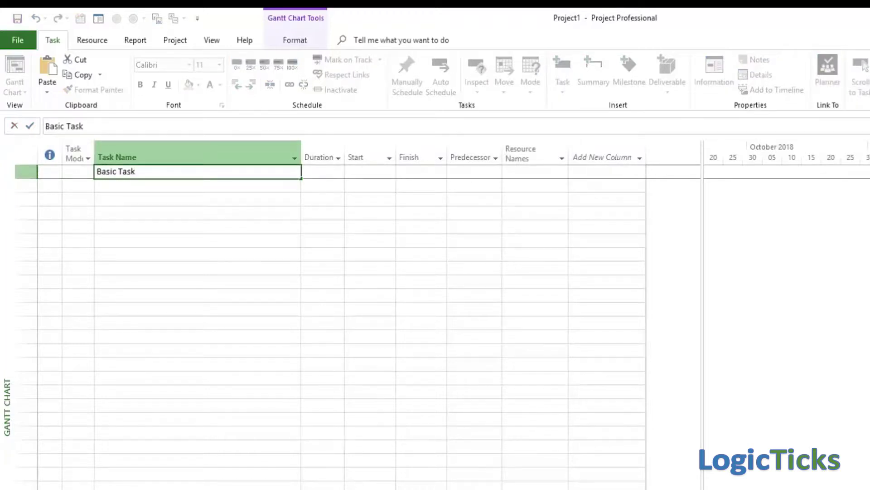
key("Return")
type("Ad")
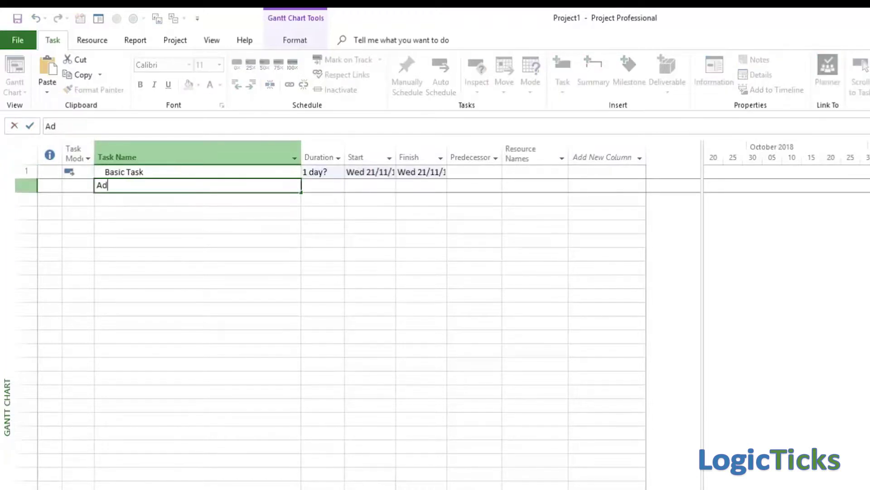
type("vance Task")
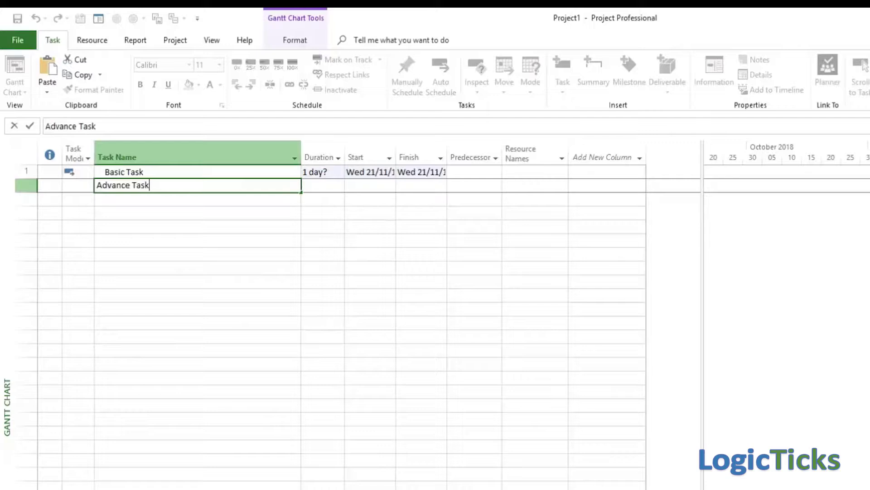
key("Return")
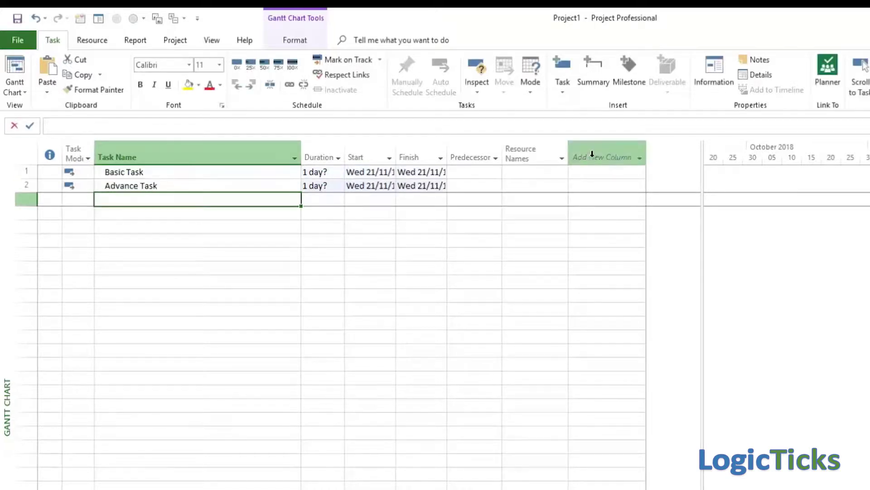
Step: Add a Type column at the end of the task table
left_click(625, 150)
type("task Calendar")
left_click(582, 483)
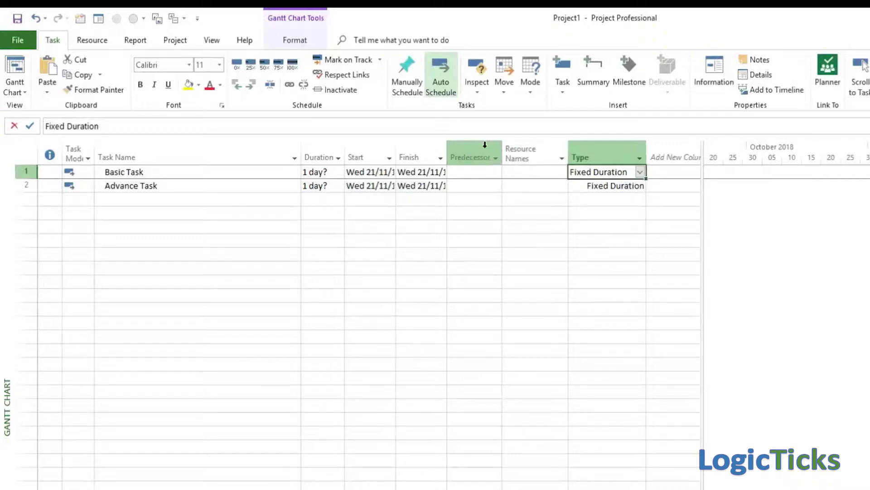
Step: Hide the Predecessors and Resource Names columns
left_click_drag(484, 146, 515, 148)
right_click(512, 148)
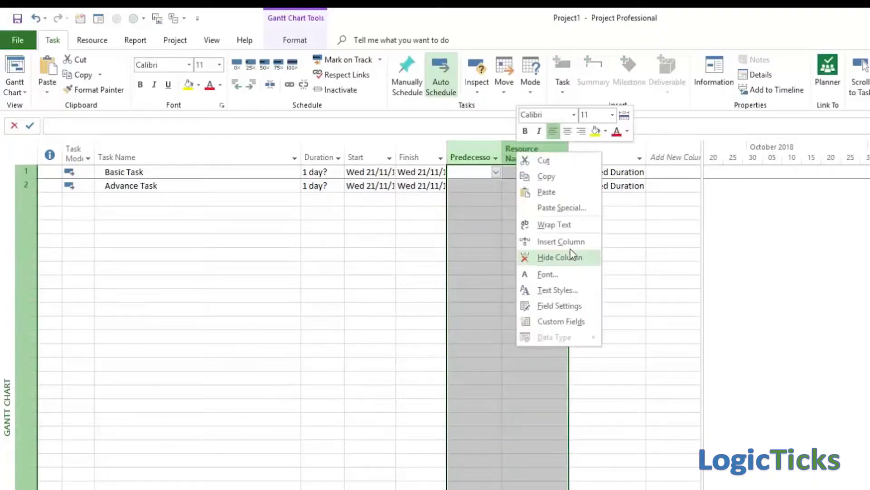
left_click(564, 257)
Step: Insert a Cost column before the Type column in the task table
right_click(496, 153)
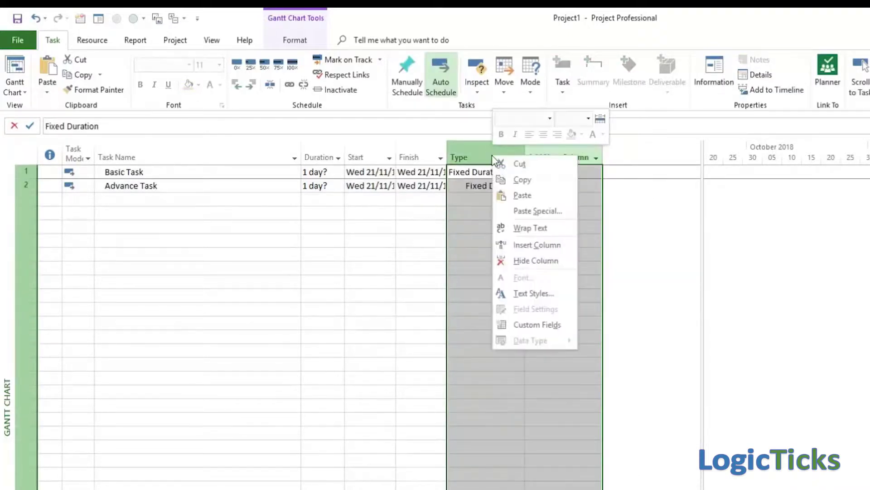
left_click(538, 245)
type("c")
left_click(465, 205)
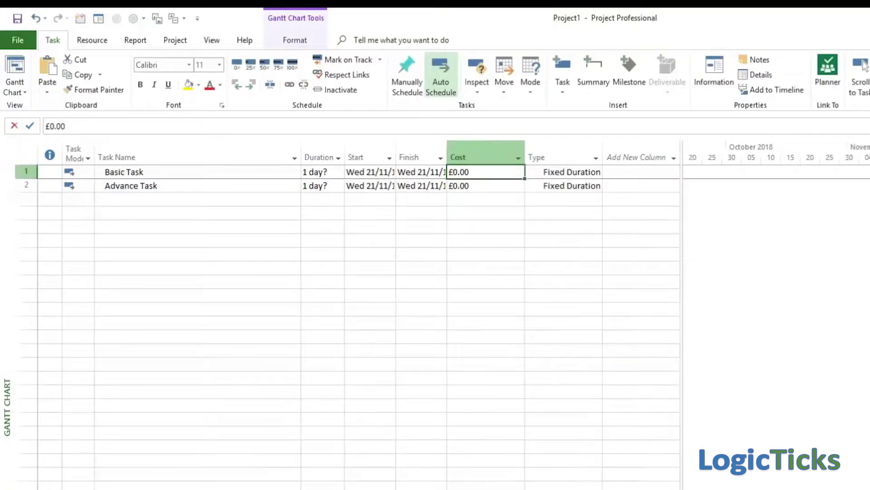
Step: Set the duration of both Basic Task and Advance Task to 45 days
left_click(327, 172)
type("45")
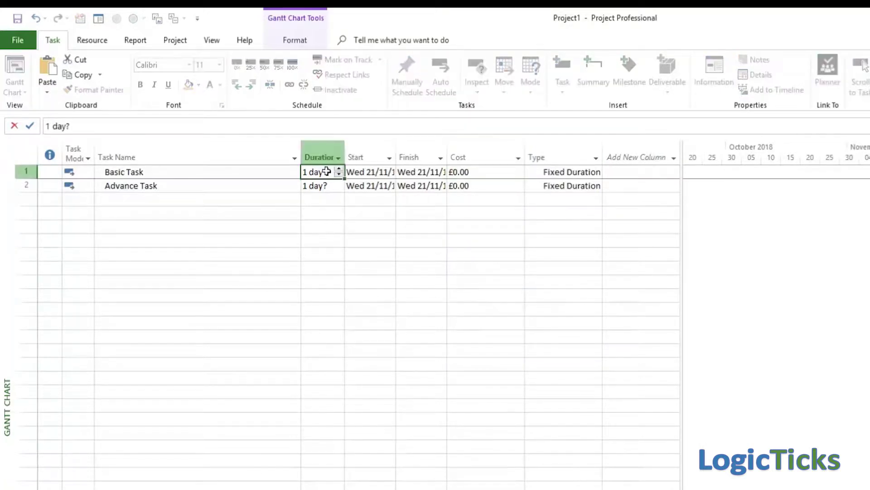
key("Return")
left_click(326, 171)
key("ctrl+c")
left_click(323, 186)
key("ctrl+v")
key("Return")
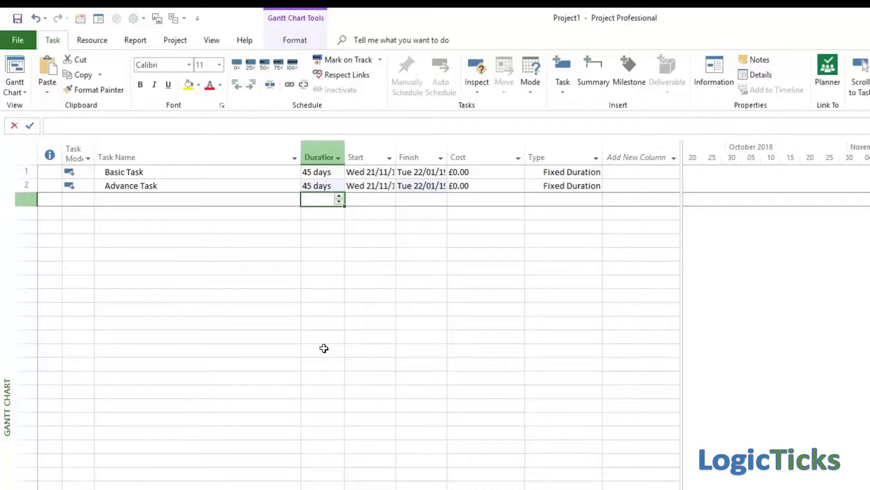
Step: Link Basic Task and Advance Task so that they run one after the other
left_click_drag(202, 177, 200, 184)
left_click(289, 85)
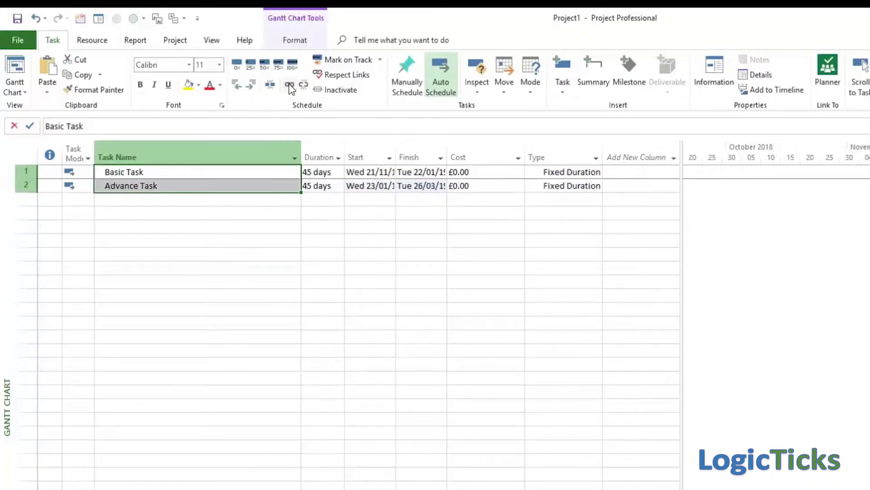
scroll(770, 317, "down", 3)
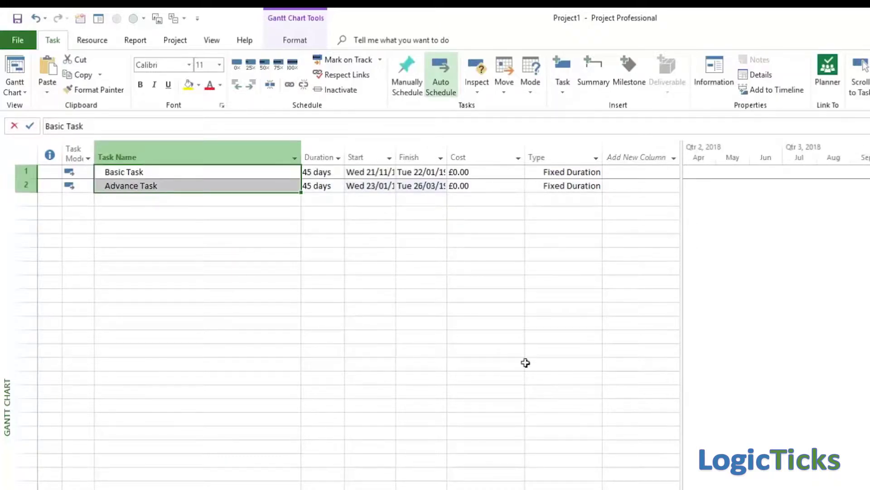
left_click(343, 278)
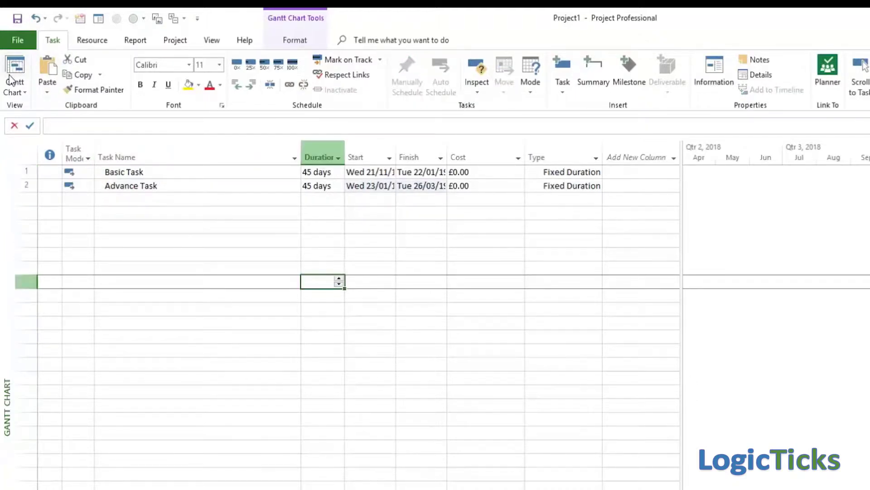
Step: In the Resource Sheet, set the standard rate to 200/d for Person 1 and 220/d for Person 2
left_click(15, 91)
left_click(64, 217)
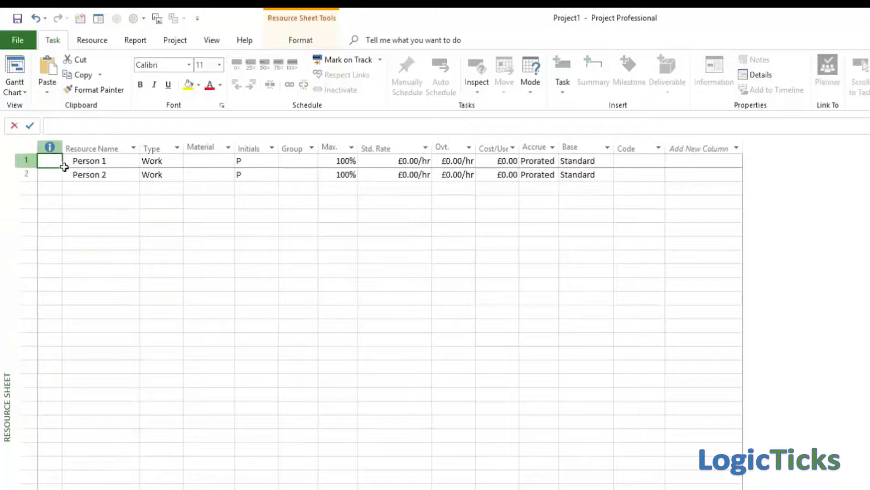
left_click(400, 162)
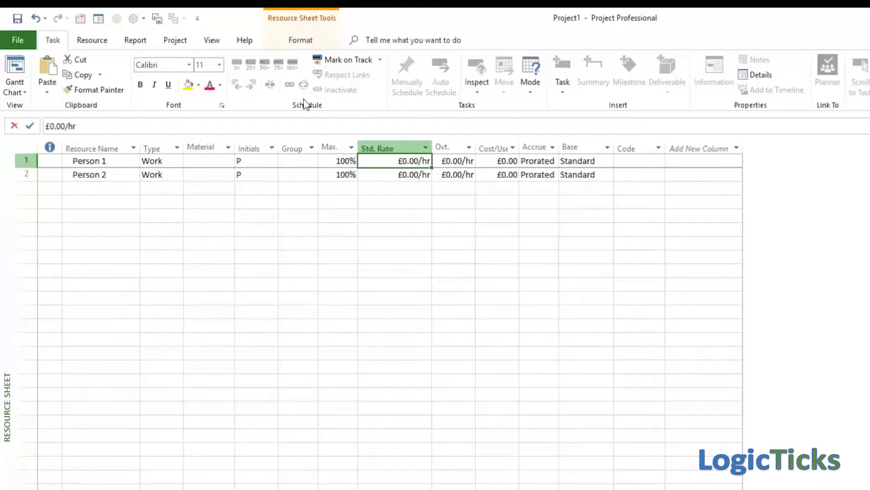
type("200")
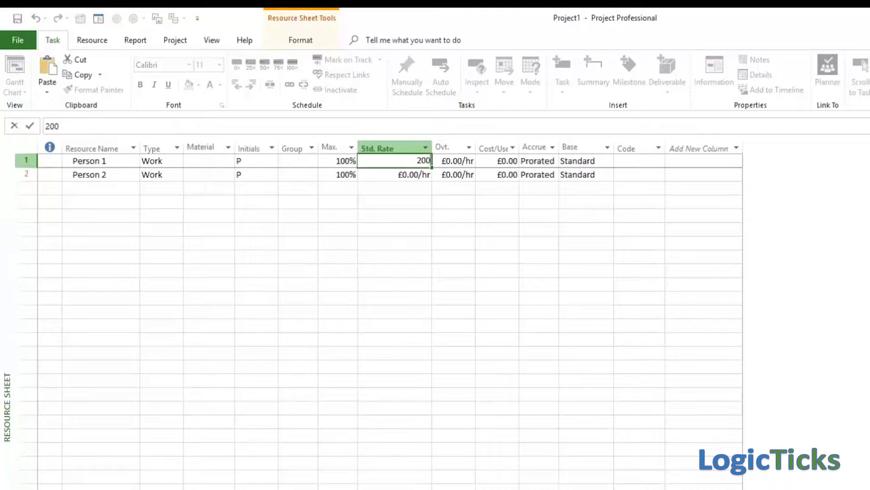
type("/d")
key("Return")
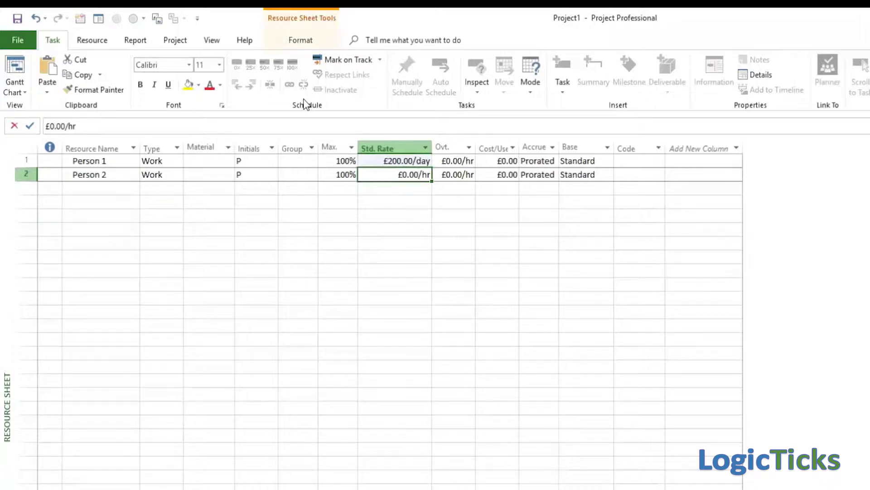
type("2")
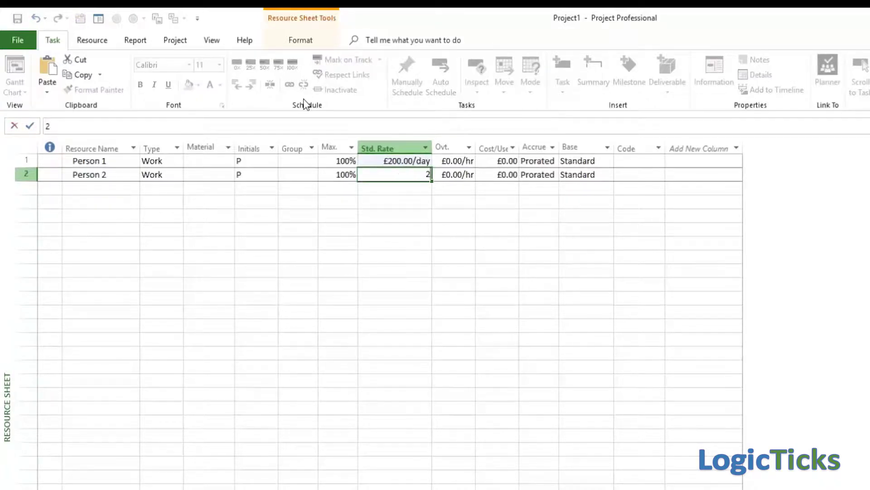
type("20/d")
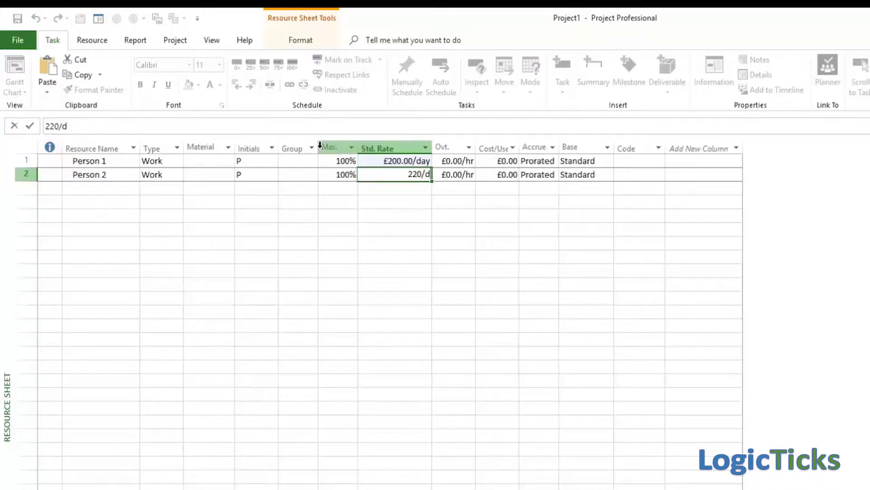
key("Return")
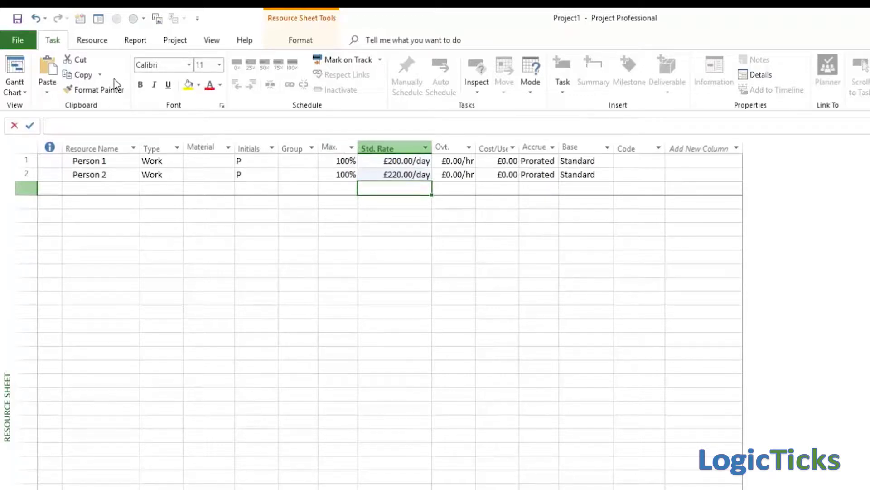
Step: Return to the Gantt Chart and assign Person 1 and Person 2 to both tasks
left_click(20, 81)
left_click_drag(210, 175, 204, 186)
left_click(93, 40)
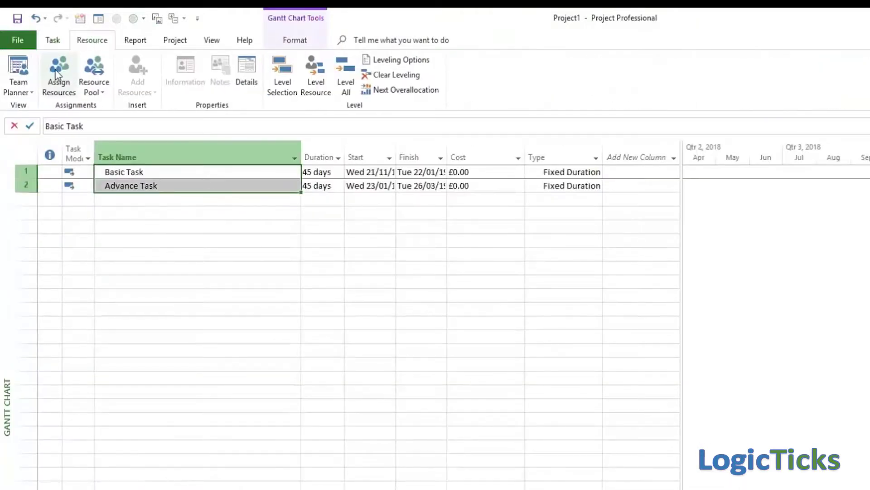
left_click(56, 72)
left_click_drag(544, 360, 549, 371)
left_click(751, 349)
left_click(772, 224)
left_click(474, 253)
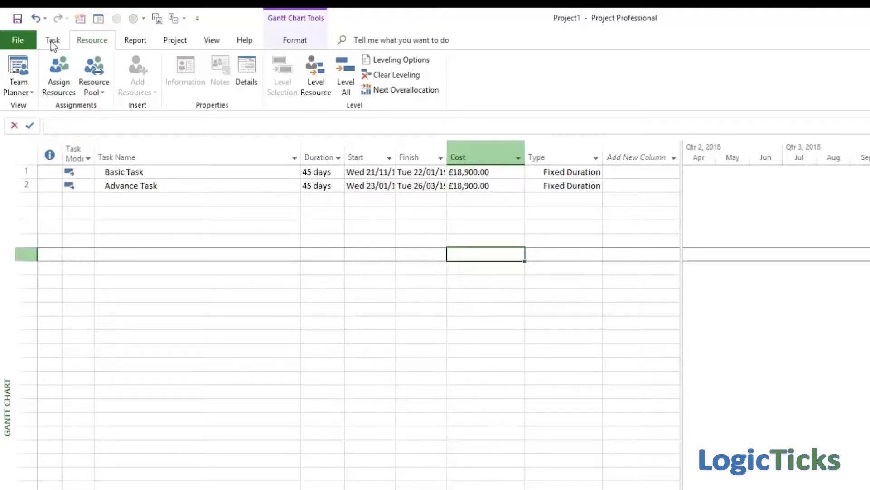
Step: Add a 225/d standard rate effective 1/1/19 to Person 1's cost rate table A, and return to the Gantt Chart
left_click(18, 91)
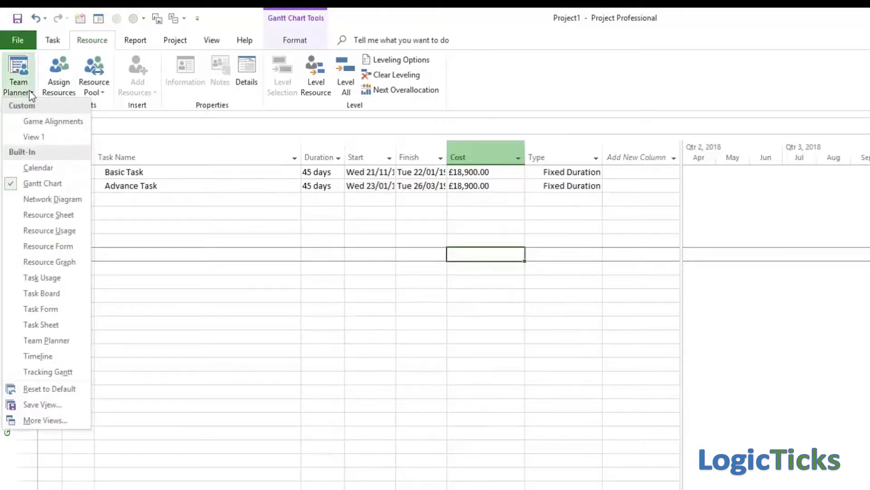
left_click(45, 215)
double_click(104, 161)
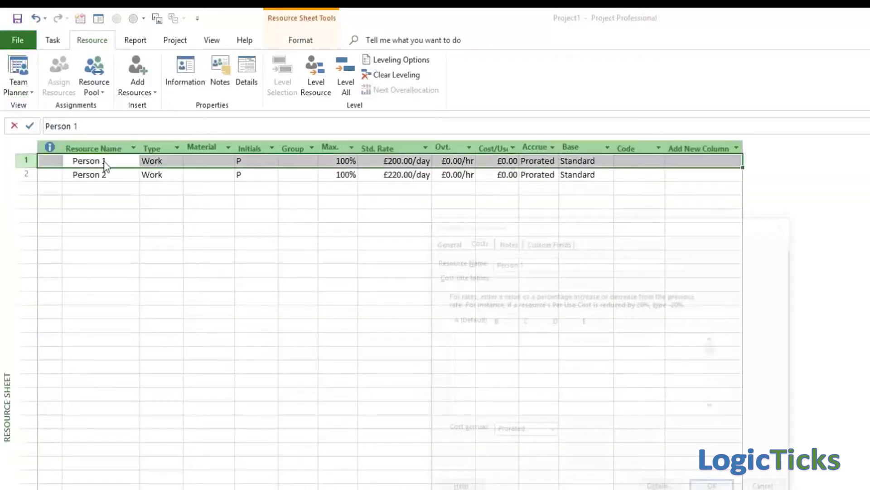
left_click(485, 363)
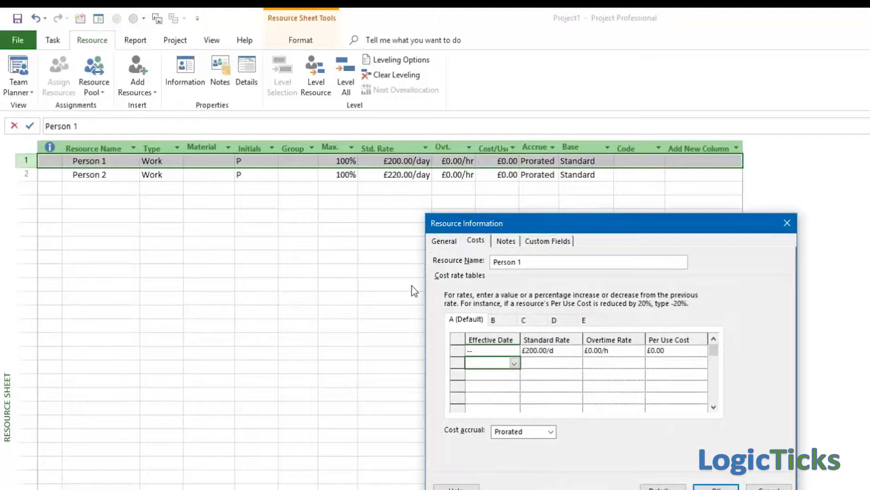
type("1/1/19")
left_click(539, 364)
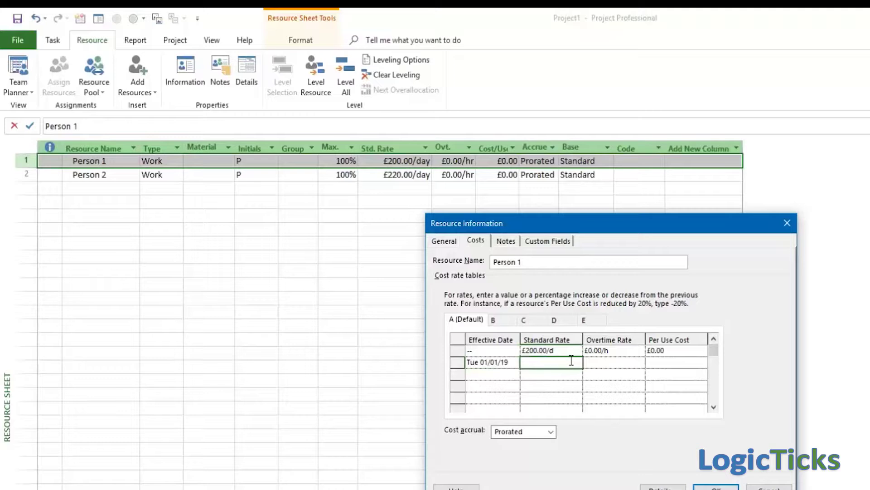
type("225/d")
left_click(715, 486)
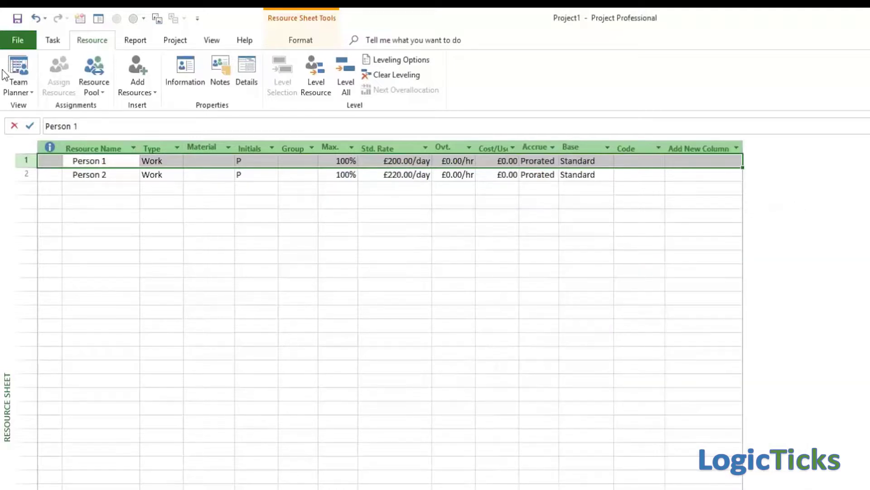
left_click(29, 94)
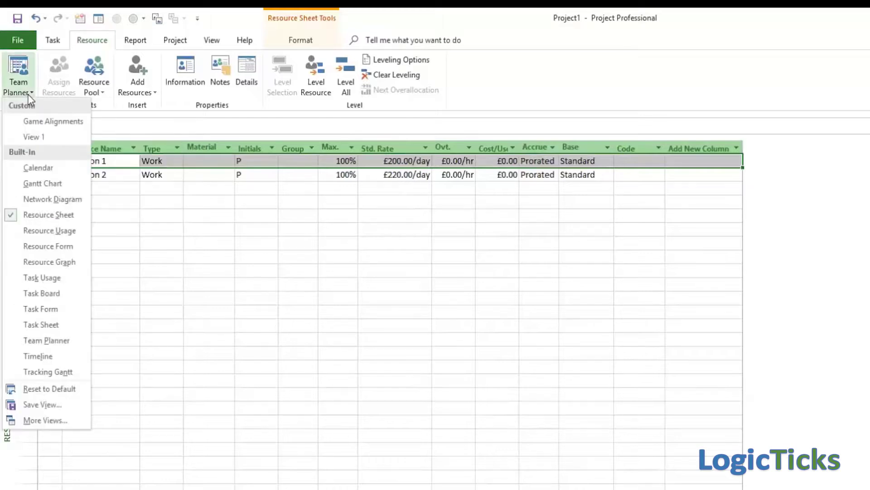
left_click(22, 182)
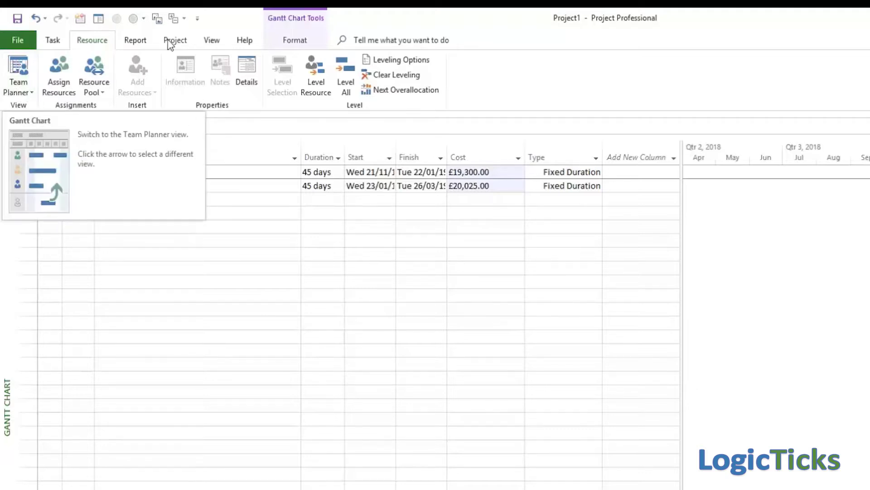
Step: In the Resource Usage view, assign cost rate table B to Person 1's Advance Task assignment
left_click(211, 41)
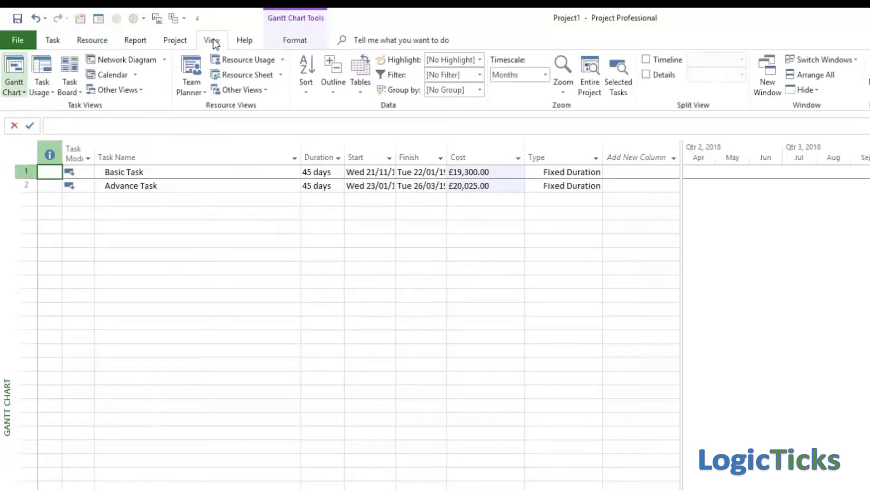
left_click(268, 61)
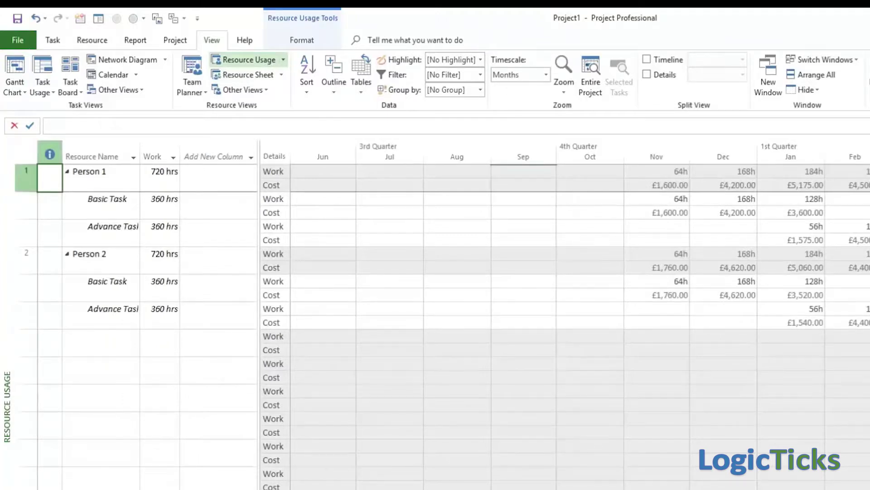
double_click(122, 224)
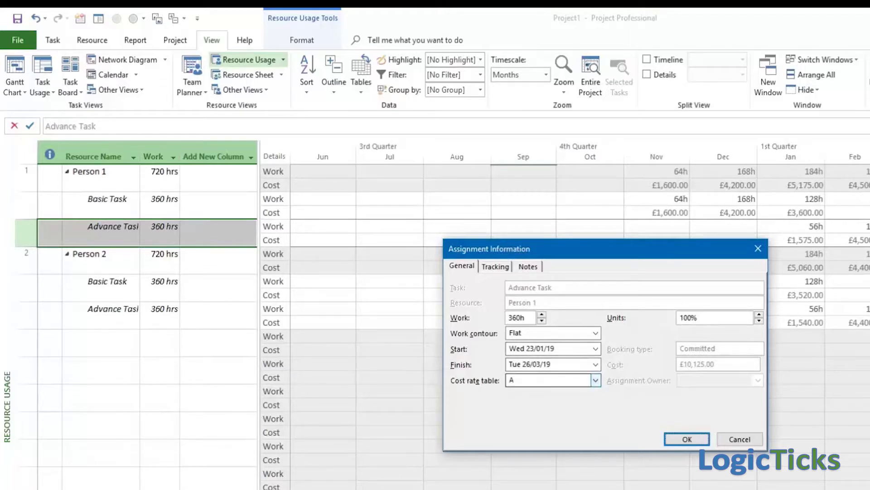
left_click(595, 380)
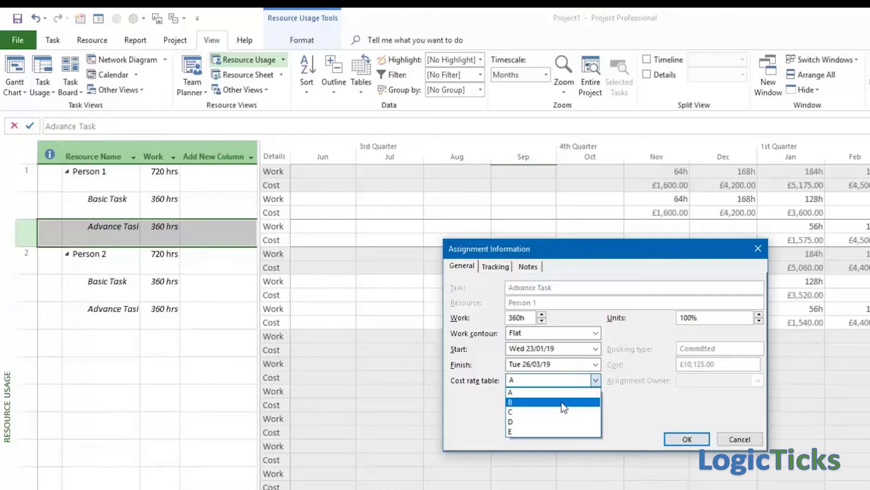
left_click(562, 402)
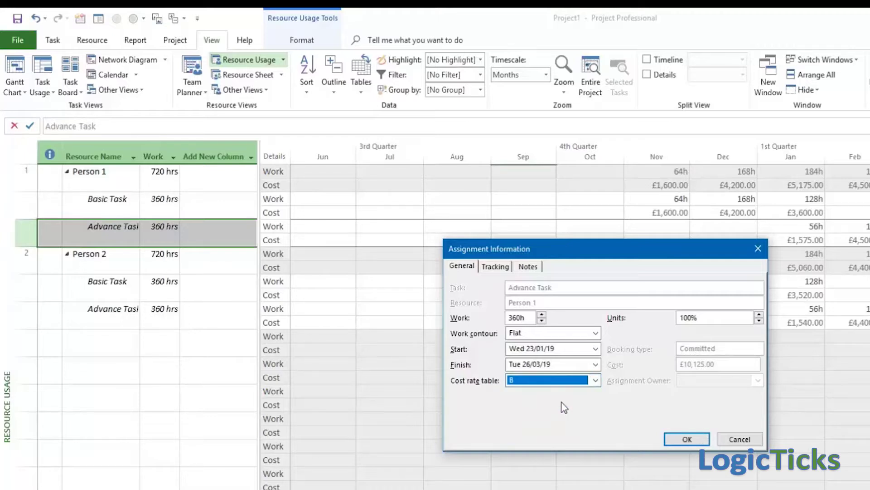
left_click(687, 439)
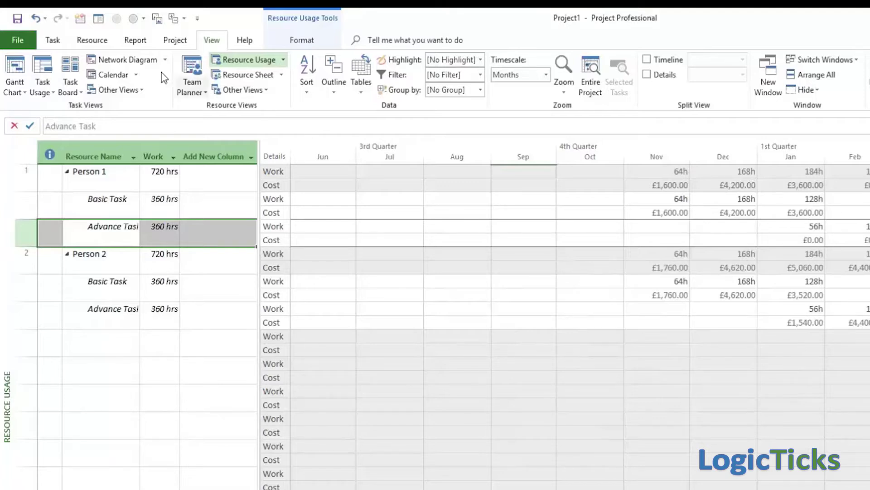
Step: Switch from the Resource Usage view to the Resource Sheet
left_click(22, 93)
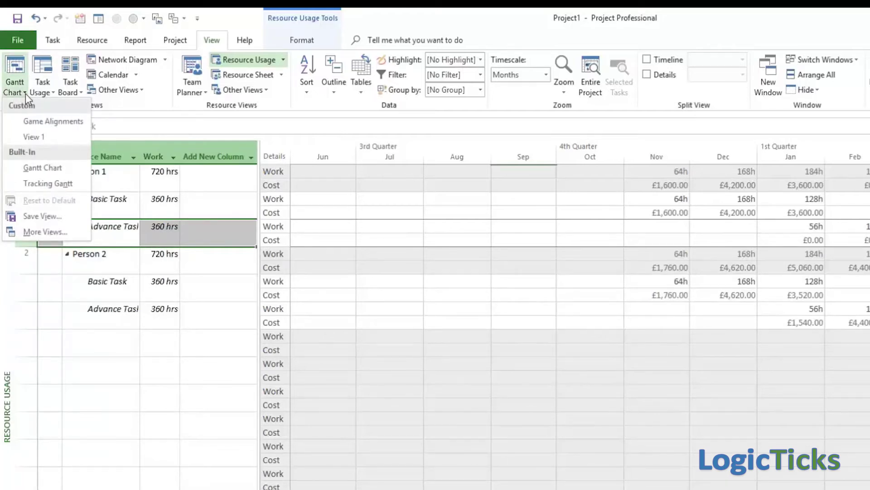
left_click(25, 93)
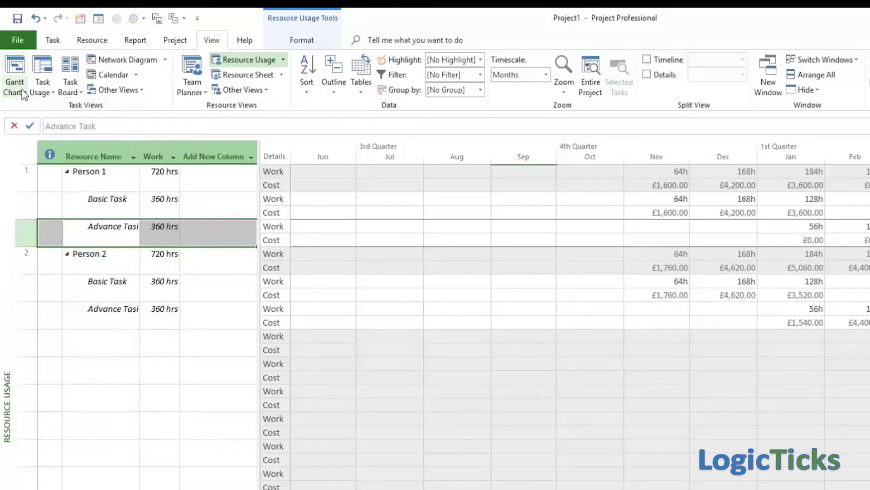
left_click(23, 94)
left_click(22, 93)
left_click(52, 40)
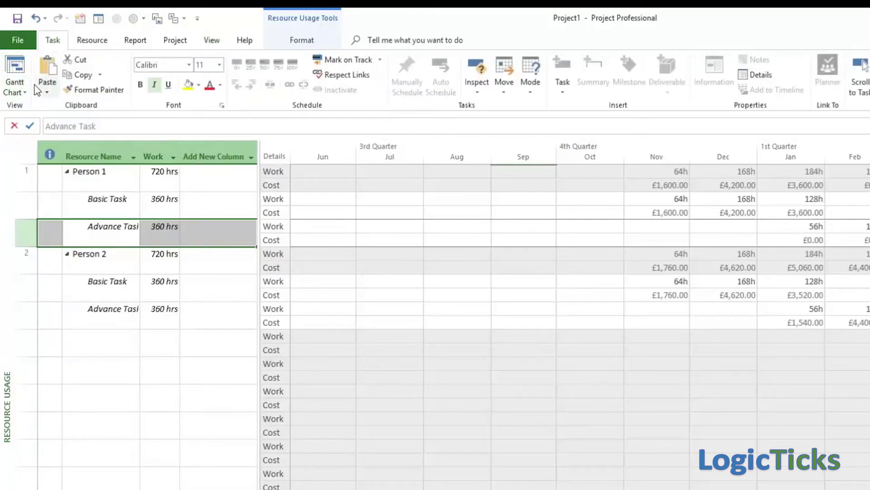
left_click(15, 88)
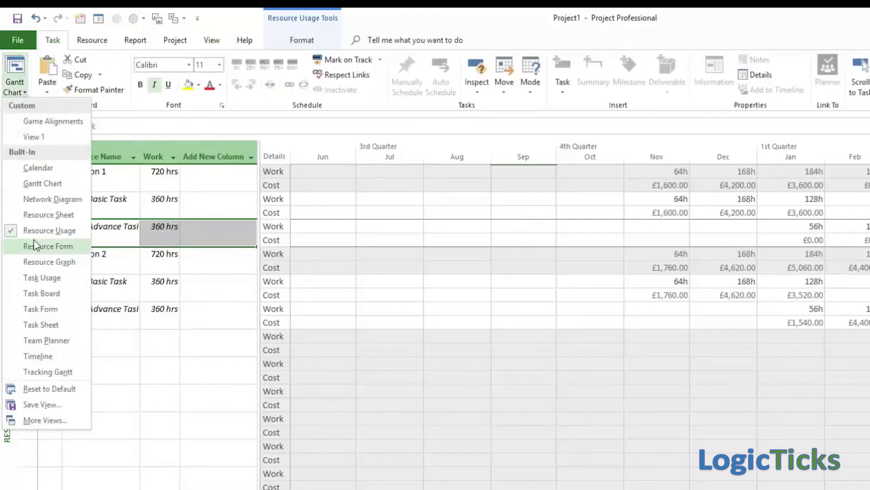
left_click(45, 214)
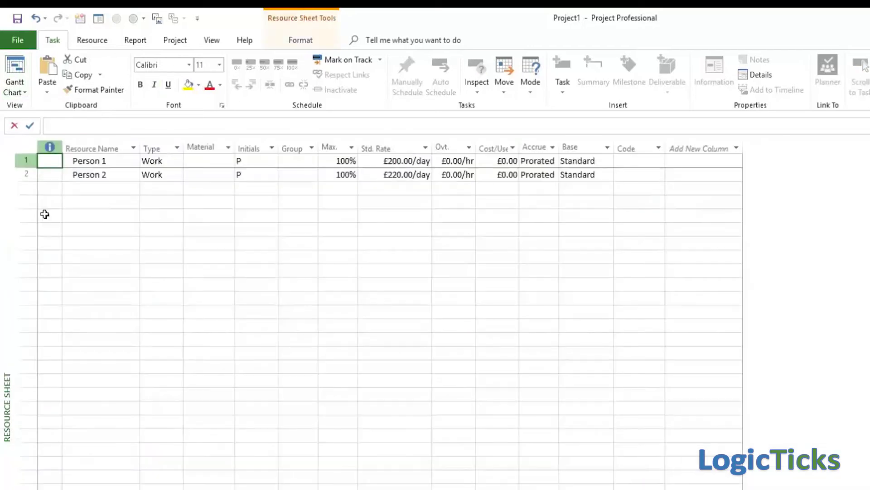
Step: Set Person 1's standard rate in cost rate table B to 500/d, and return to the Gantt Chart
double_click(107, 162)
left_click(494, 320)
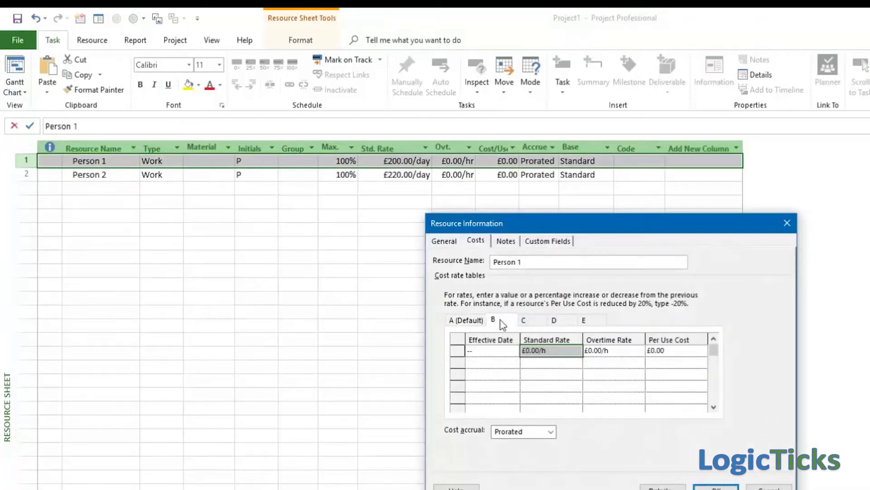
left_click(491, 352)
left_click(536, 349)
key("BackSpace")
key("BackSpace")
key("BackSpace")
key("BackSpace")
type("500/d")
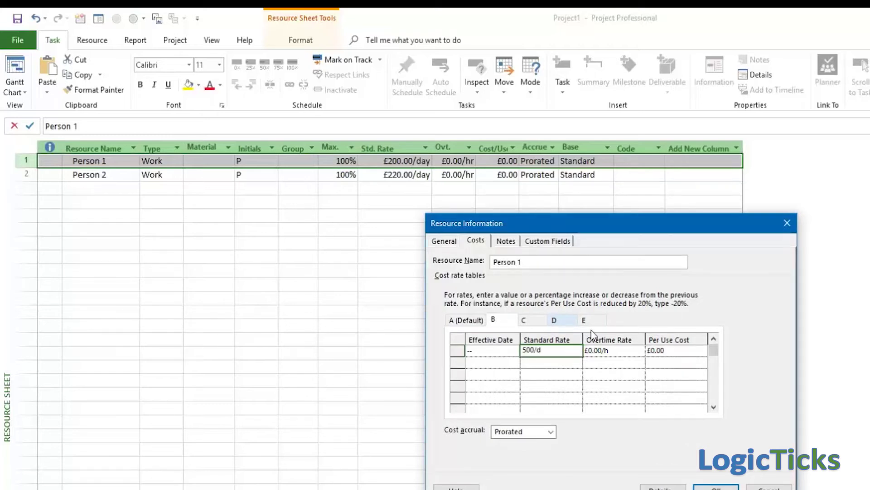
left_click(716, 487)
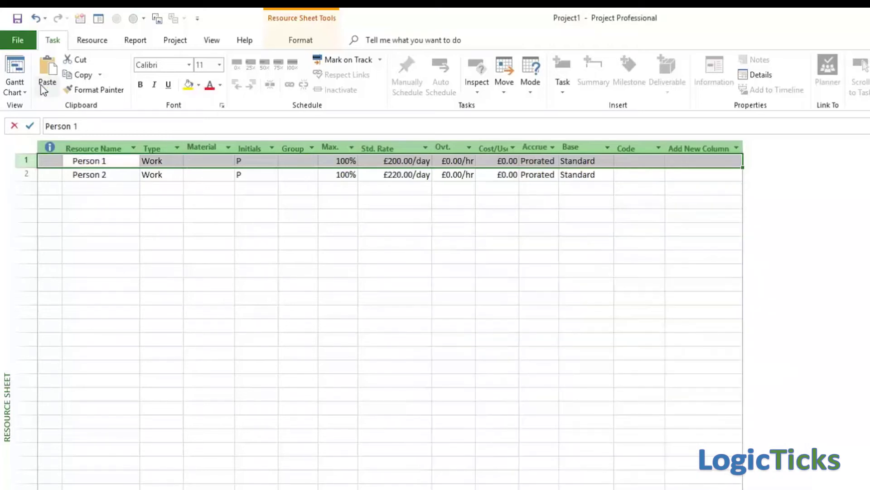
left_click(14, 92)
left_click(42, 182)
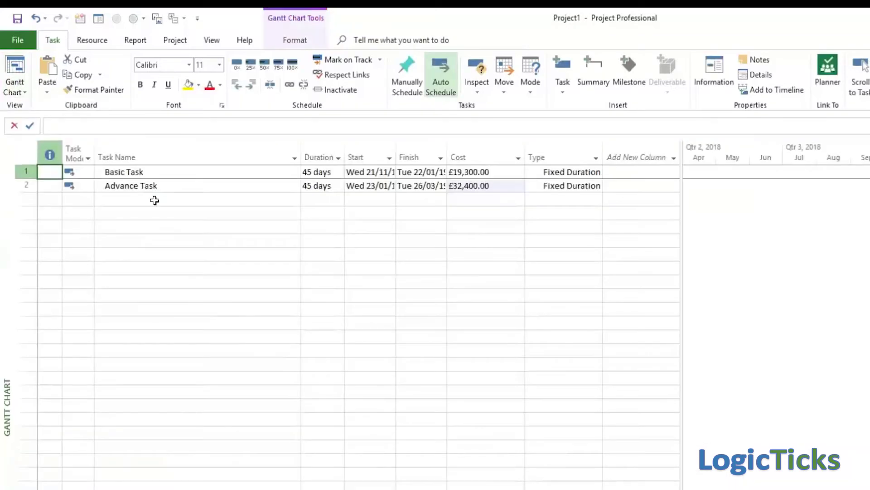